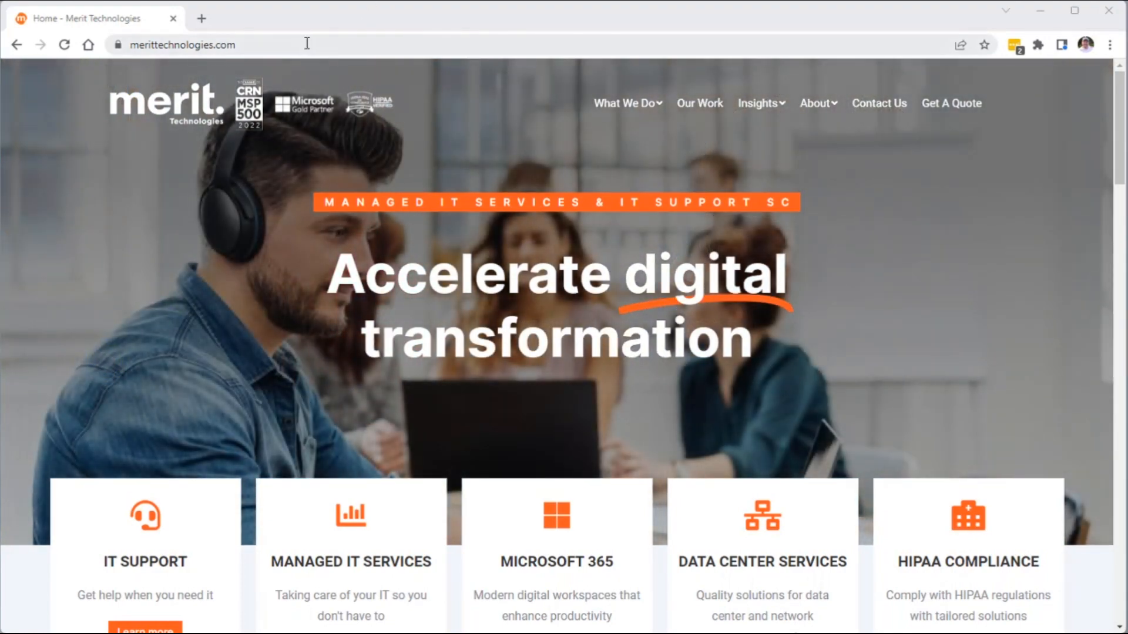
pyautogui.click(299, 45)
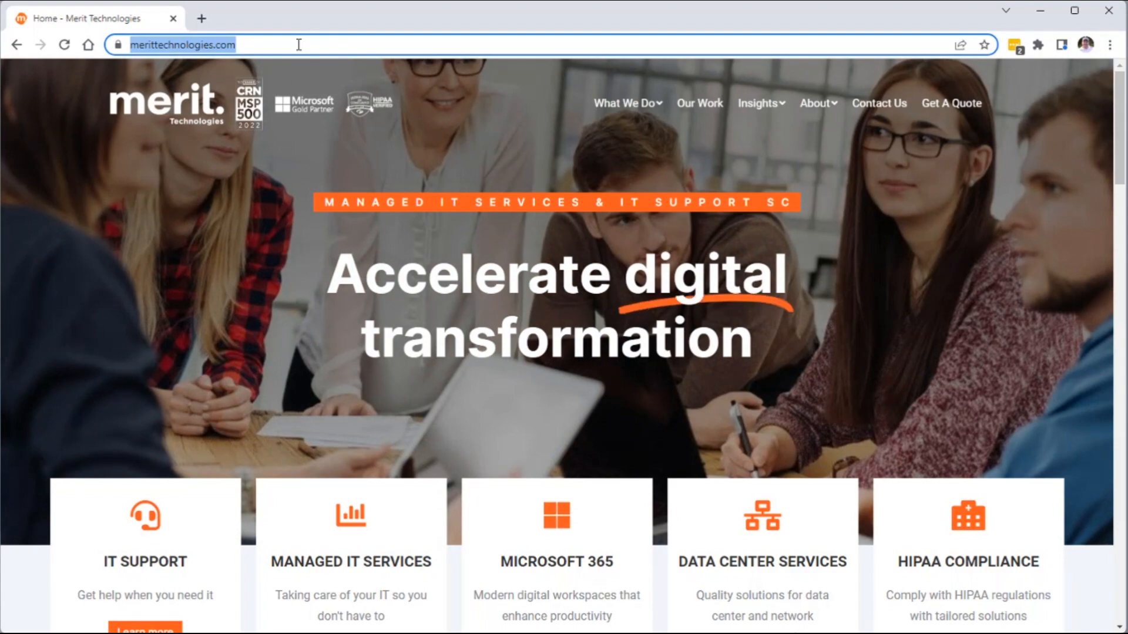
pyautogui.write('https://to-do.office.com/')
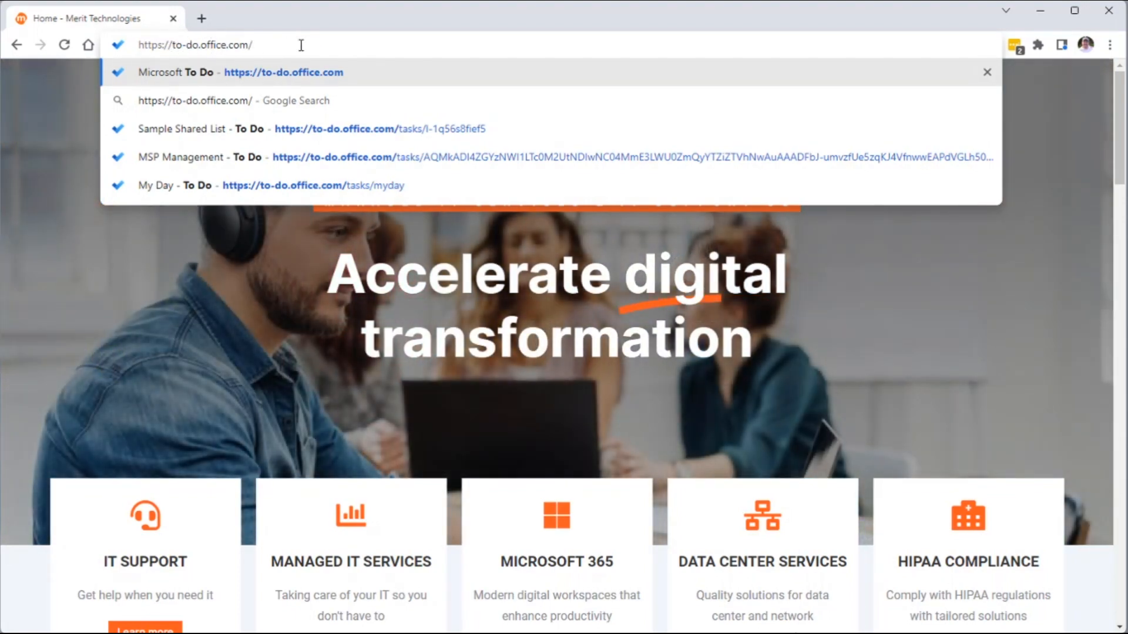
pyautogui.press('Return')
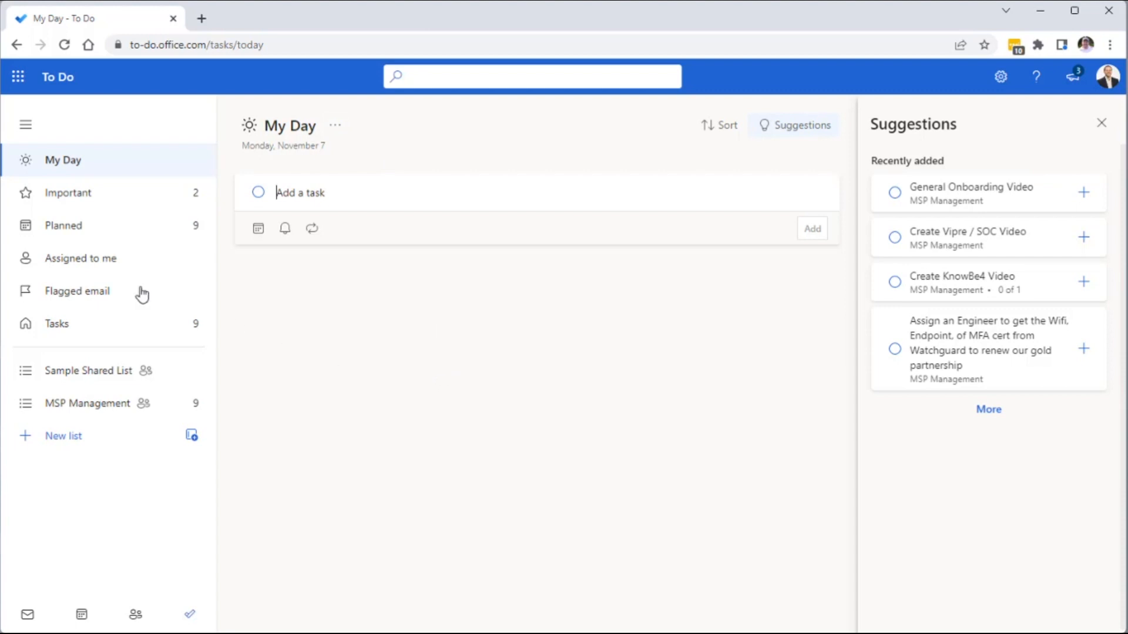
# Look through the Important and Planned lists, and add the task "This is a new task" to Planned.
pyautogui.click(73, 200)
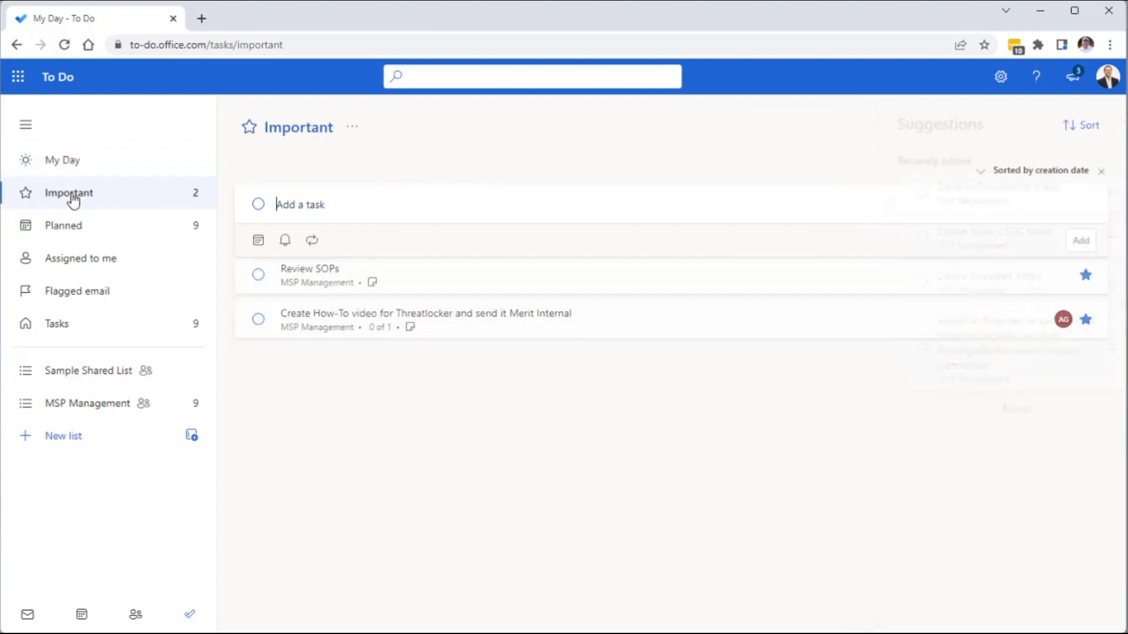
pyautogui.click(88, 232)
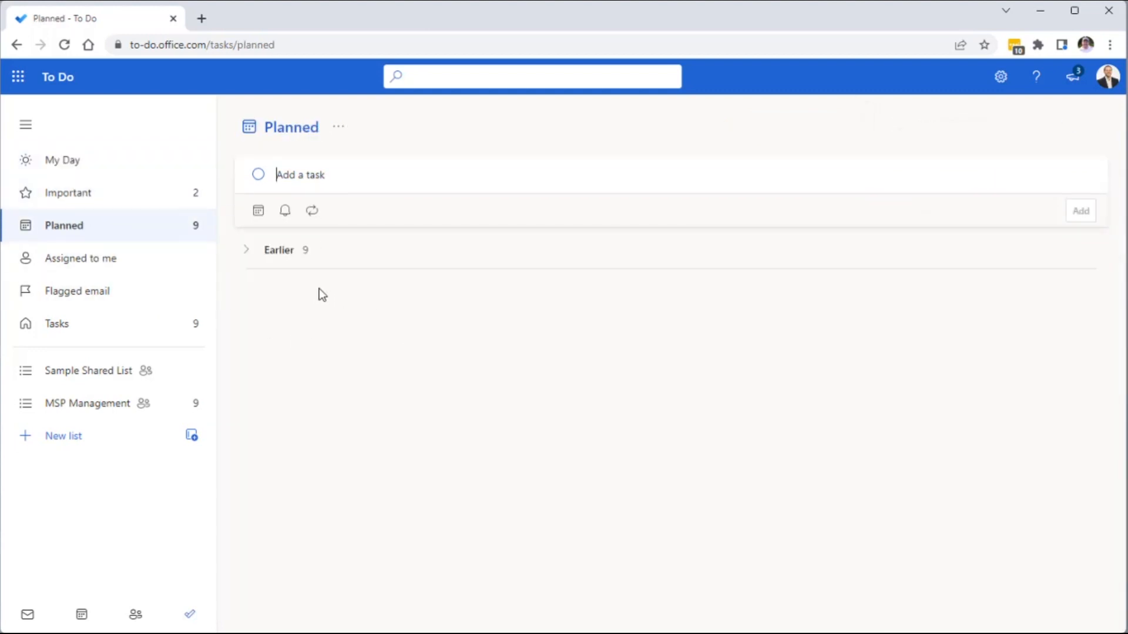
pyautogui.click(247, 251)
pyautogui.click(250, 254)
pyautogui.click(327, 172)
pyautogui.write('This is a new task')
pyautogui.press('Return')
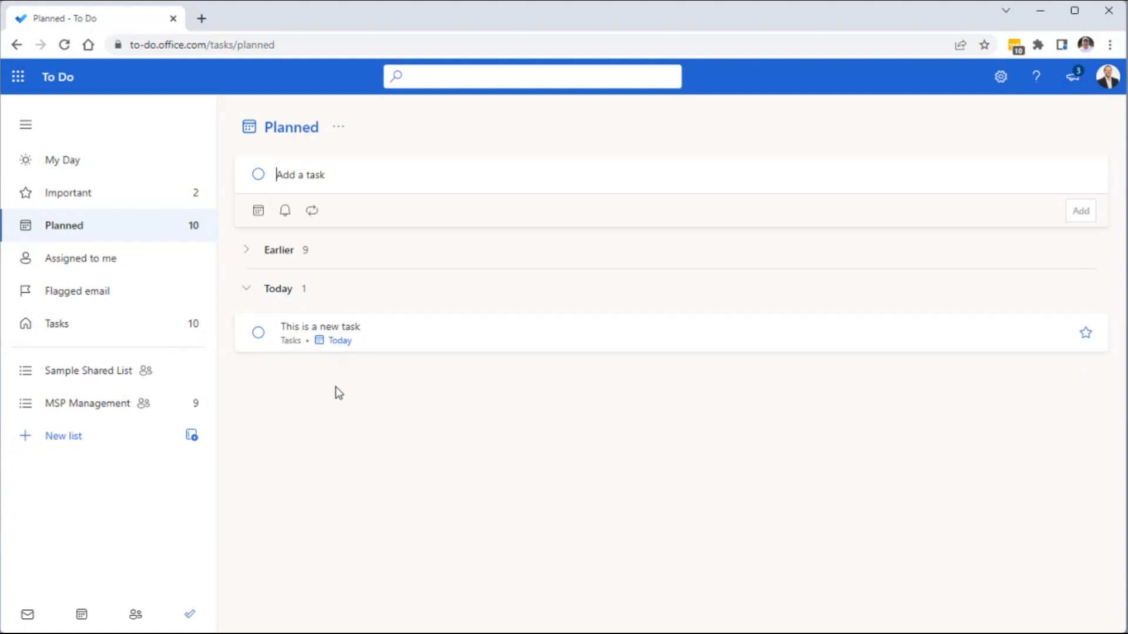
# View the Assigned to me, Flagged email, Tasks and My Day lists in turn.
pyautogui.click(111, 272)
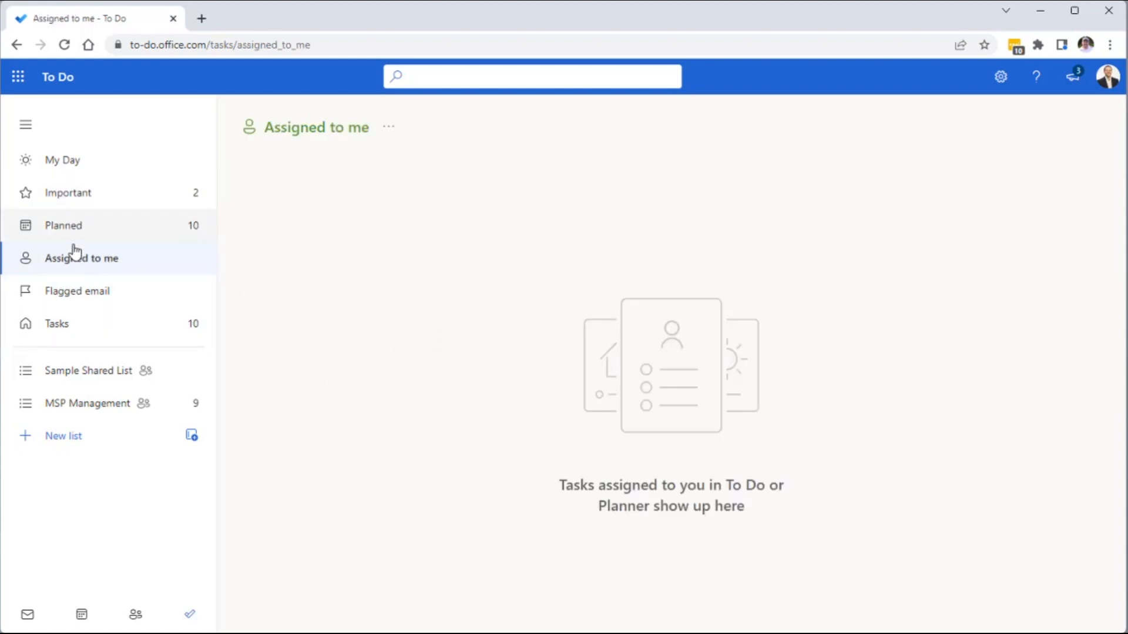
pyautogui.click(79, 297)
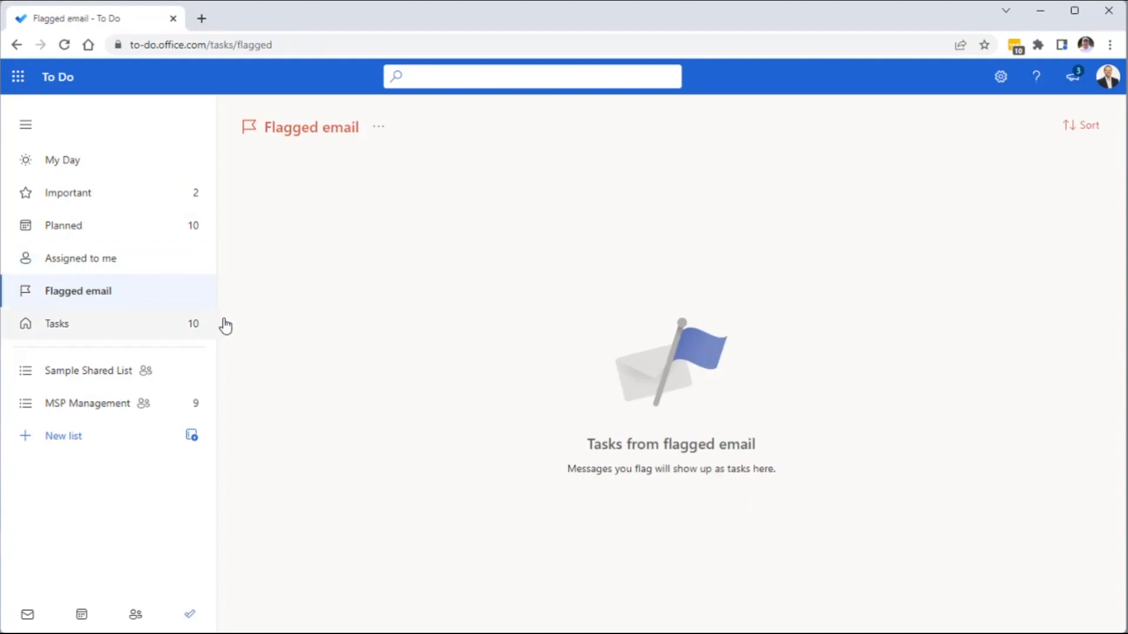
pyautogui.click(60, 331)
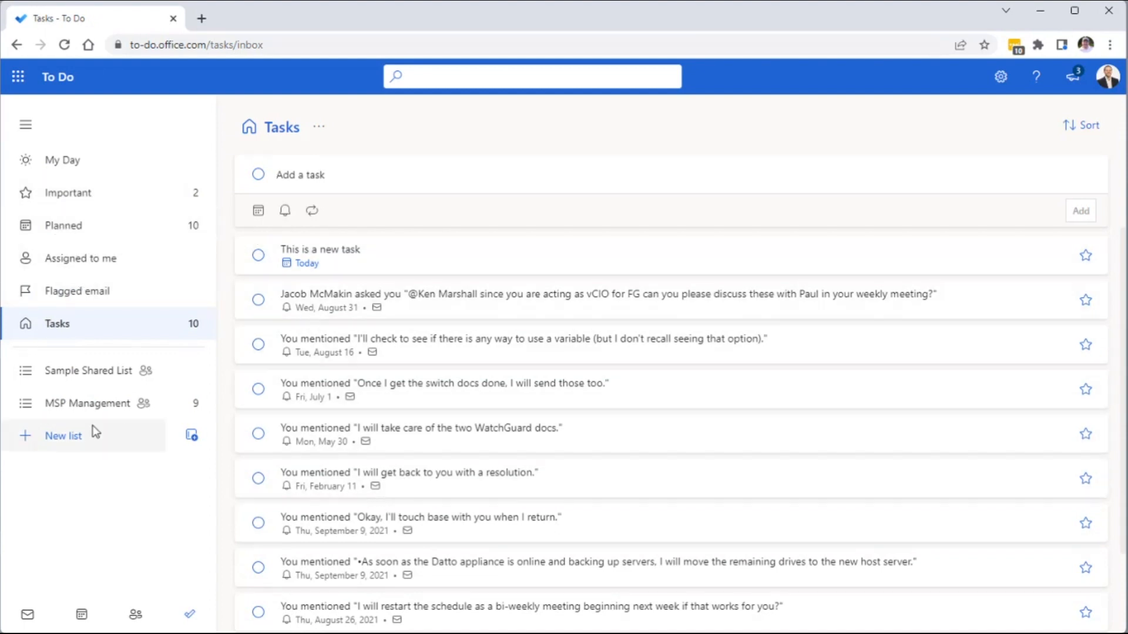
pyautogui.click(84, 169)
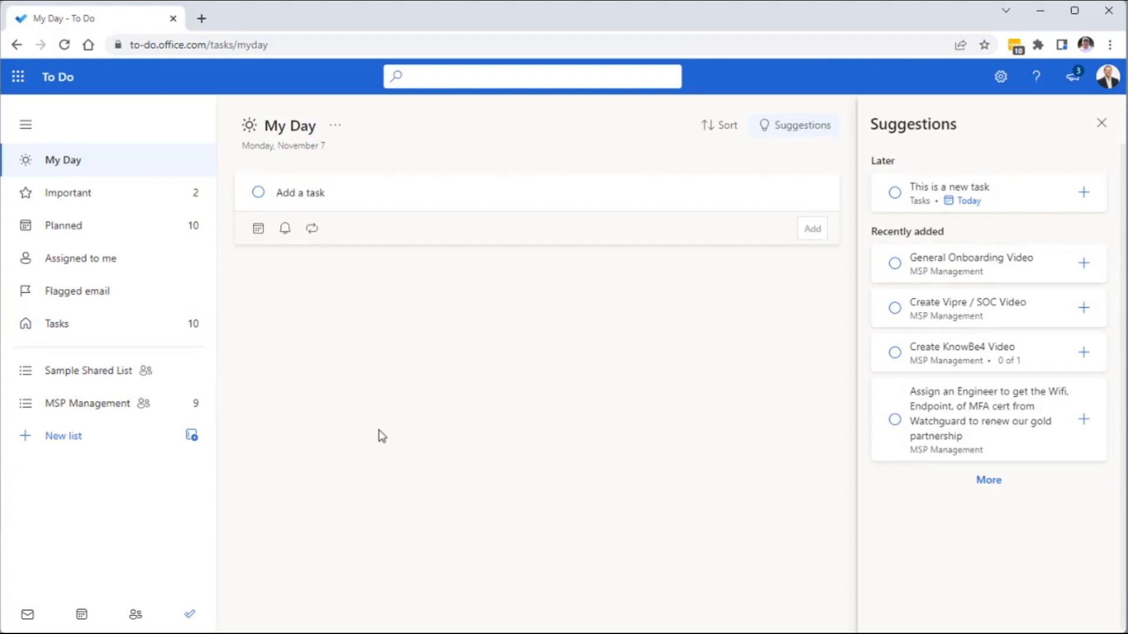
# Open the sharing options of Sample Shared List, try the email invitation, and copy the list's sharing link.
pyautogui.click(88, 372)
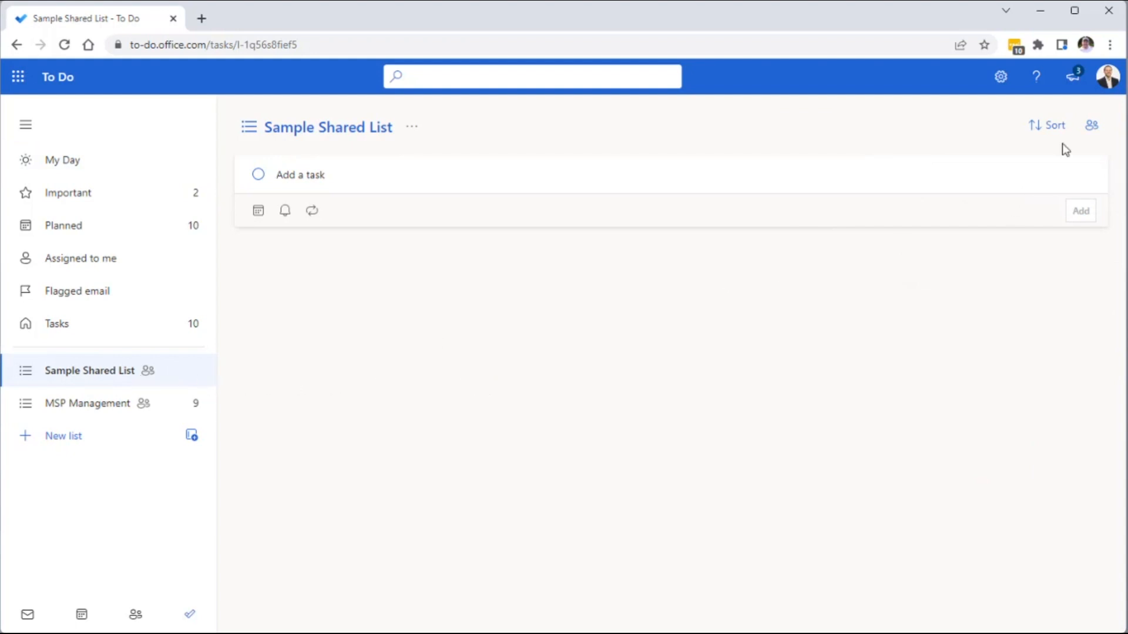
pyautogui.click(1092, 128)
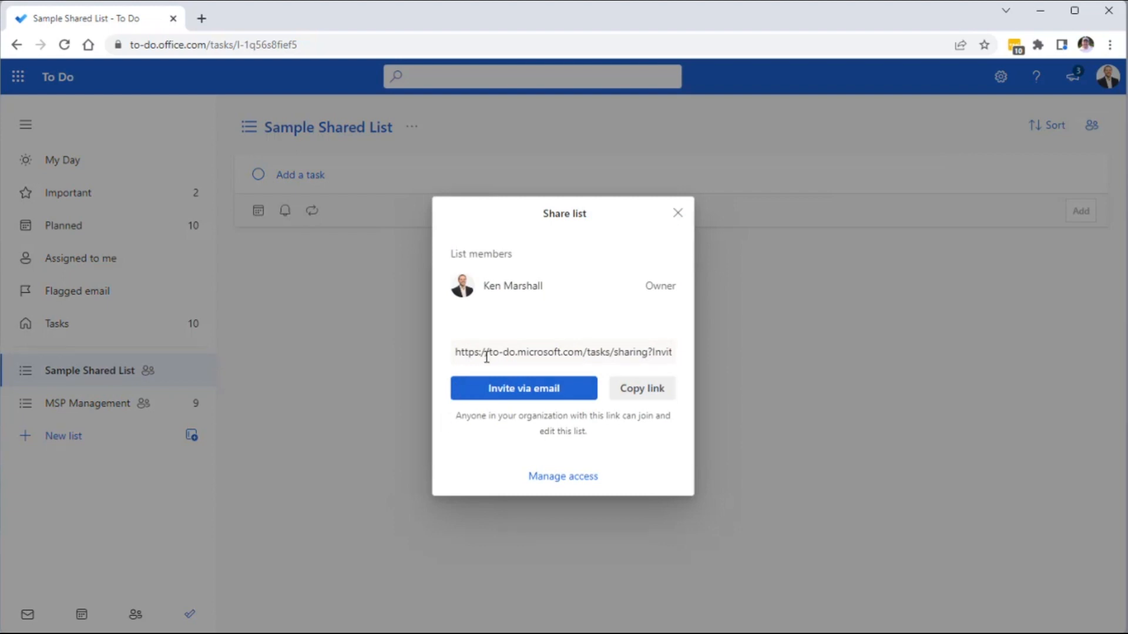
pyautogui.click(526, 390)
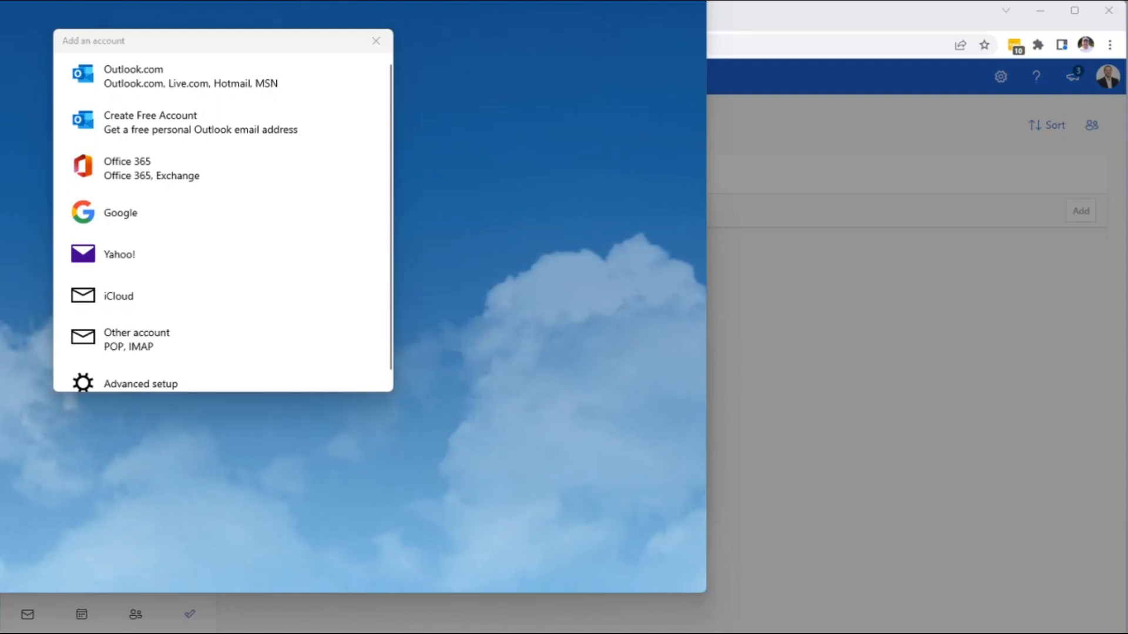
pyautogui.click(386, 42)
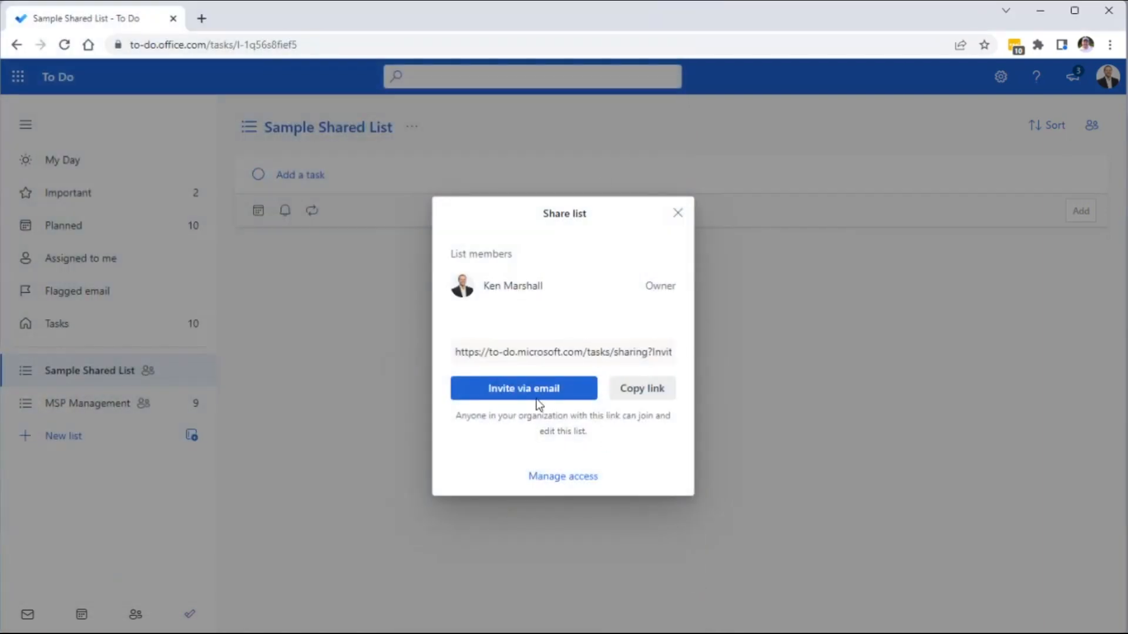
pyautogui.click(645, 389)
pyautogui.click(679, 215)
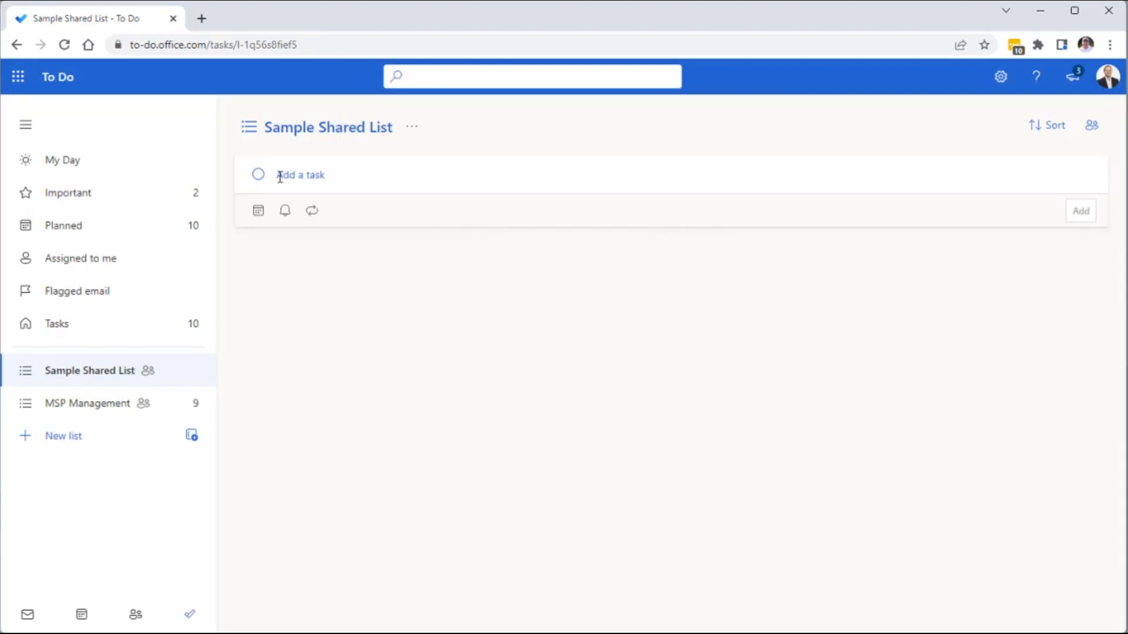
# Add the task "This is a new task in my Sample Shared List" to Sample Shared List.
pyautogui.write('This is a new task in my Sa')
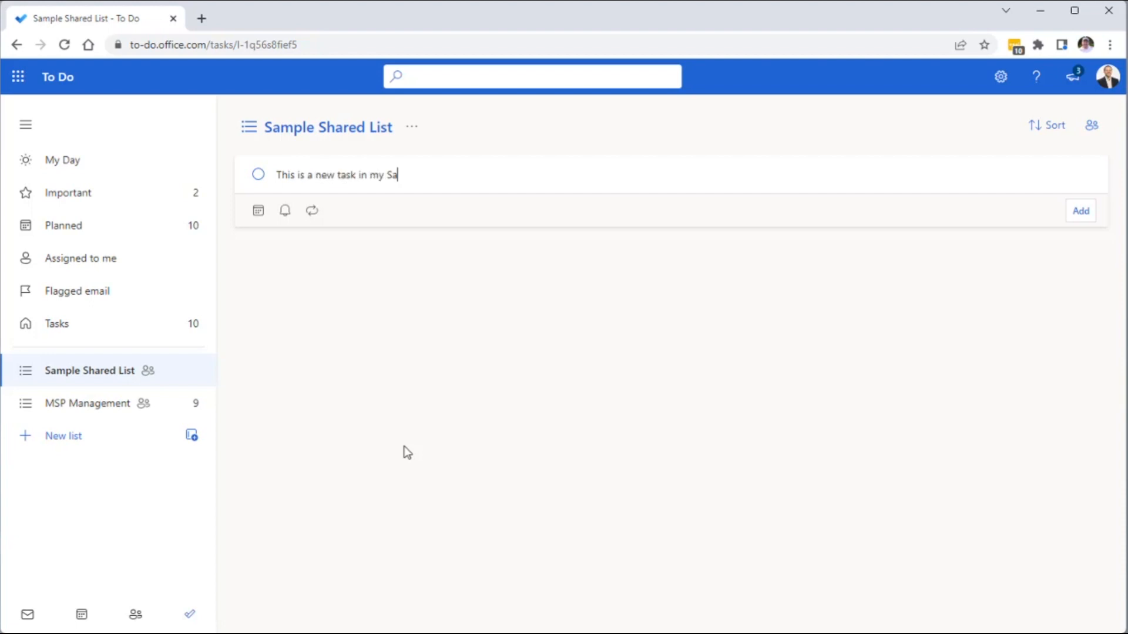
pyautogui.write('mple Shared List')
pyautogui.press('Return')
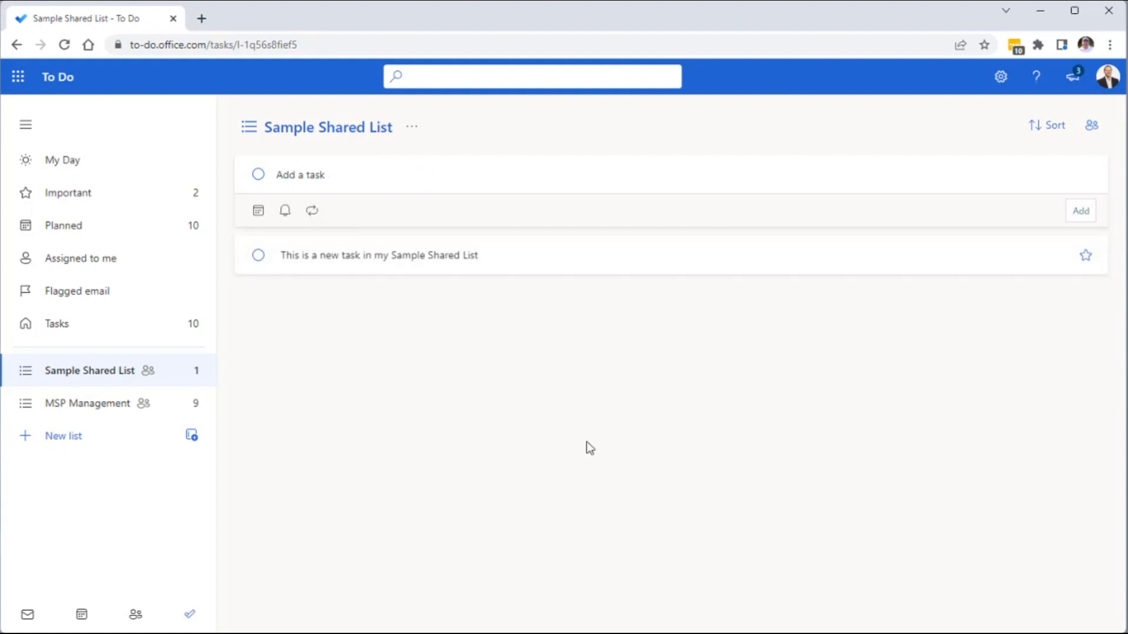
pyautogui.rightClick(387, 263)
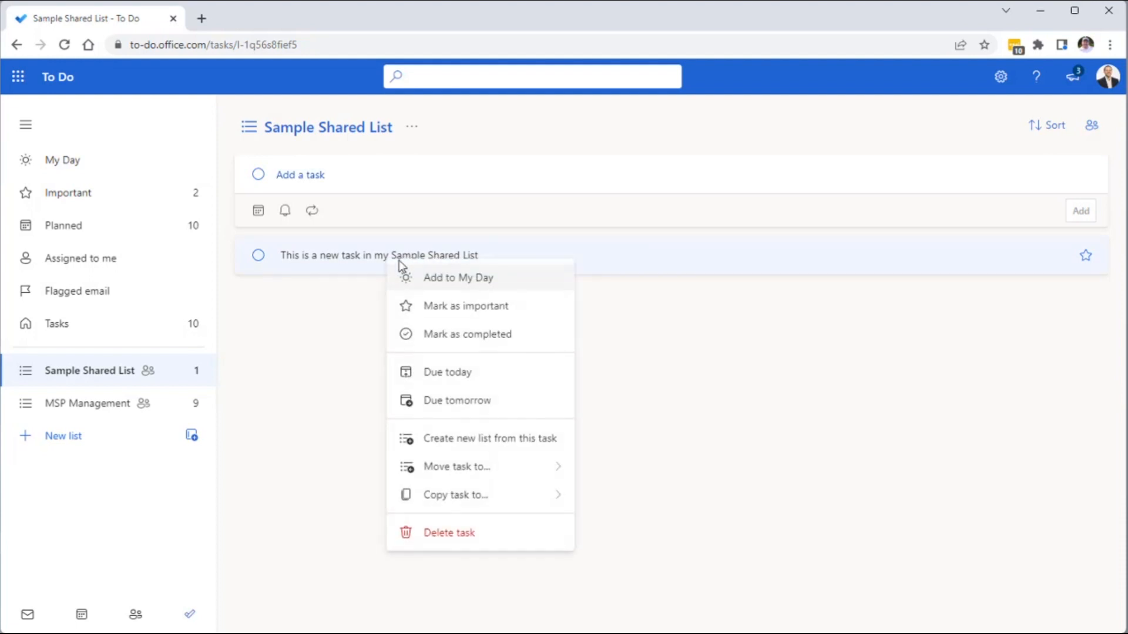
pyautogui.moveTo(489, 498)
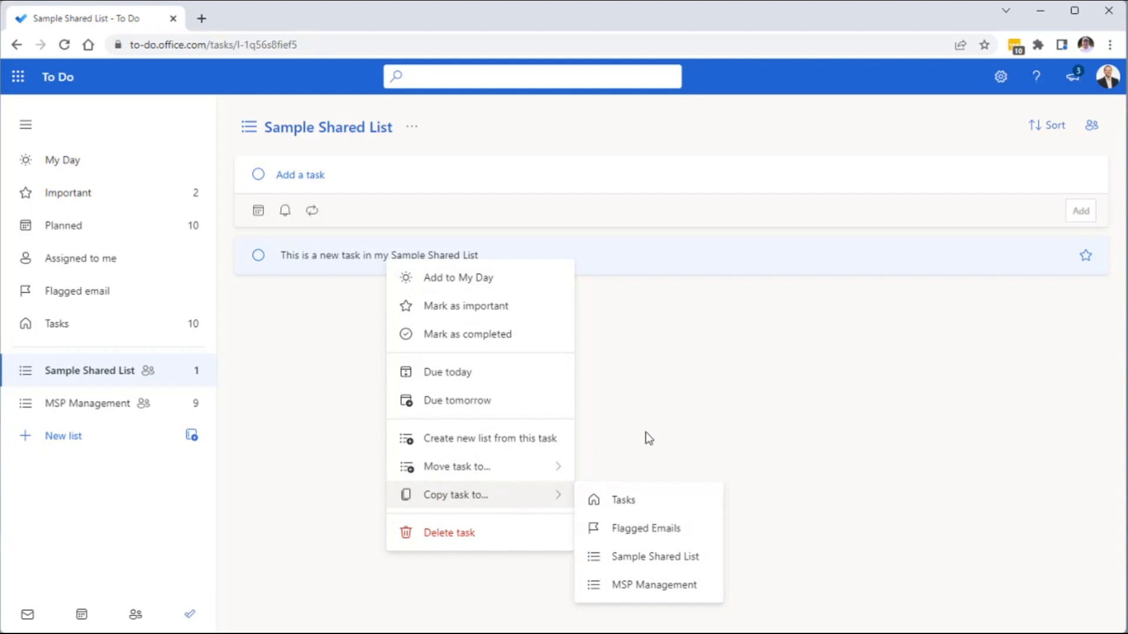
pyautogui.moveTo(503, 473)
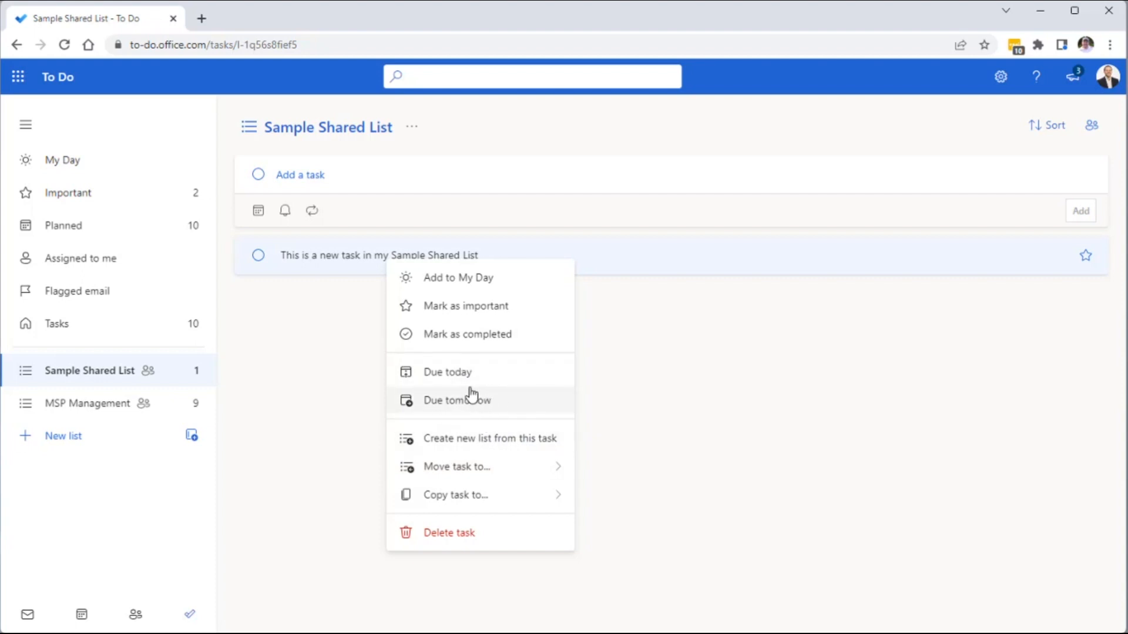
pyautogui.click(699, 372)
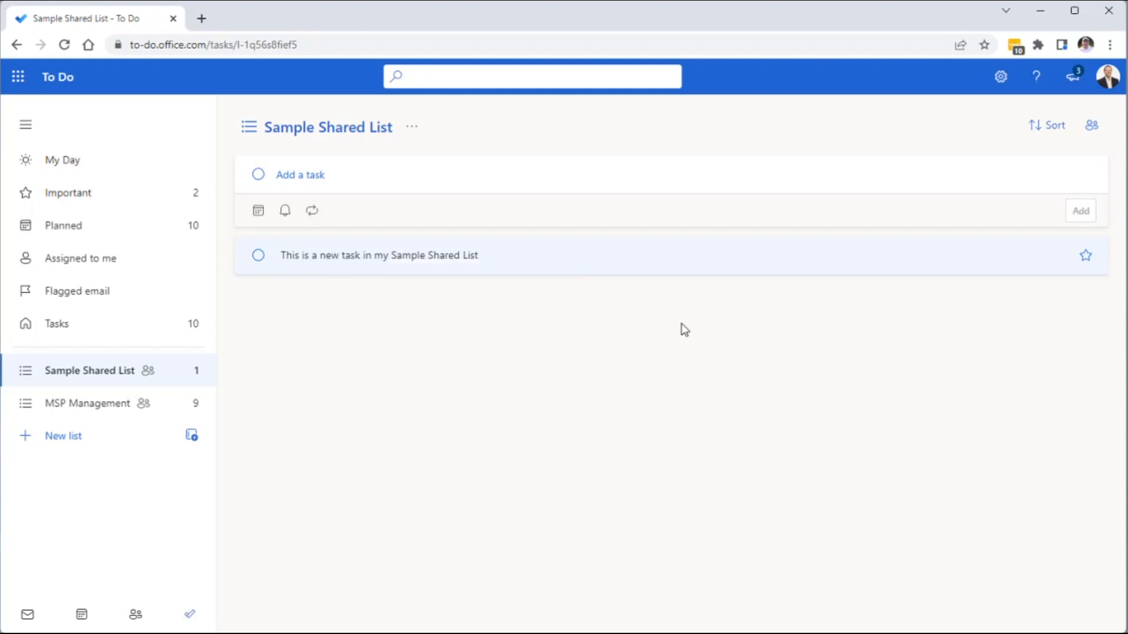
# Assign the new Sample Shared List task to yourself and view it in the Assigned to me list.
pyautogui.click(451, 270)
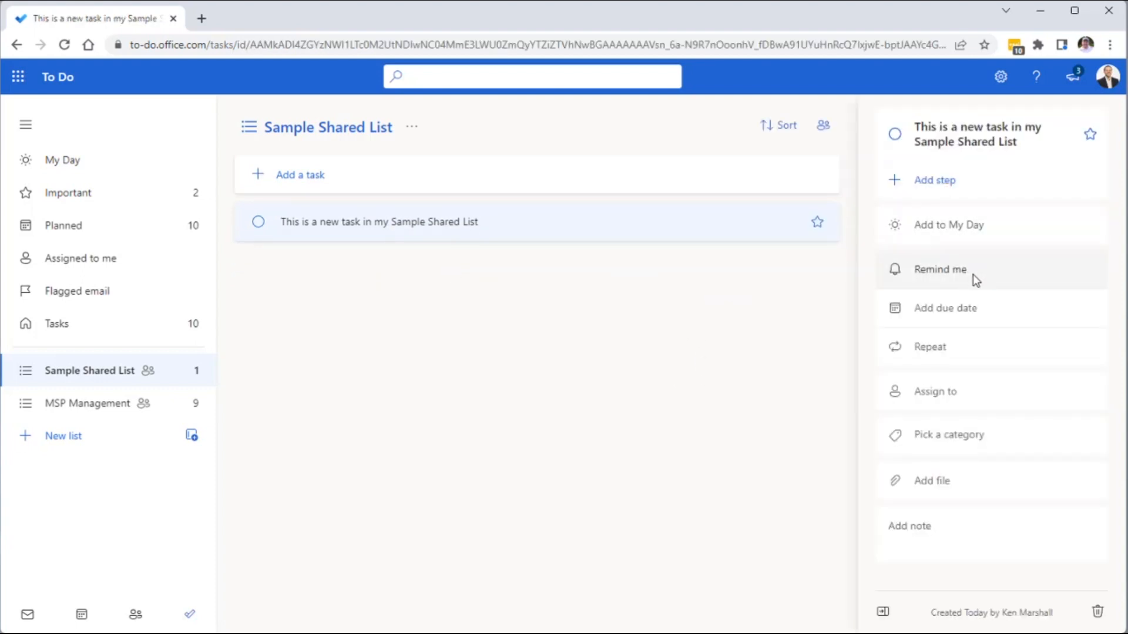
pyautogui.click(951, 394)
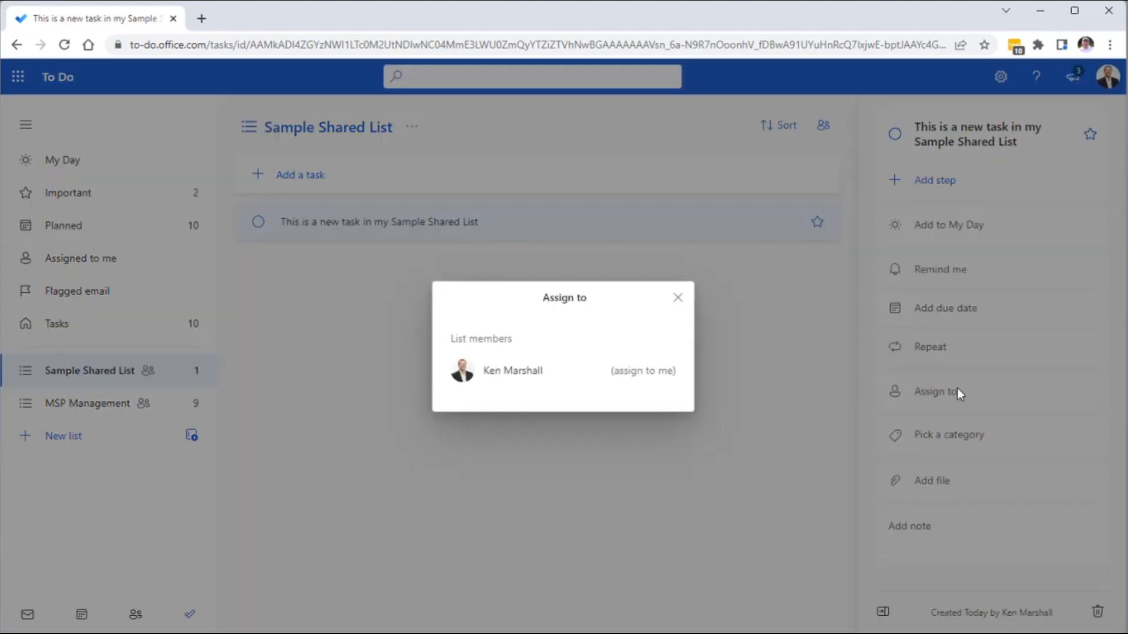
pyautogui.click(521, 375)
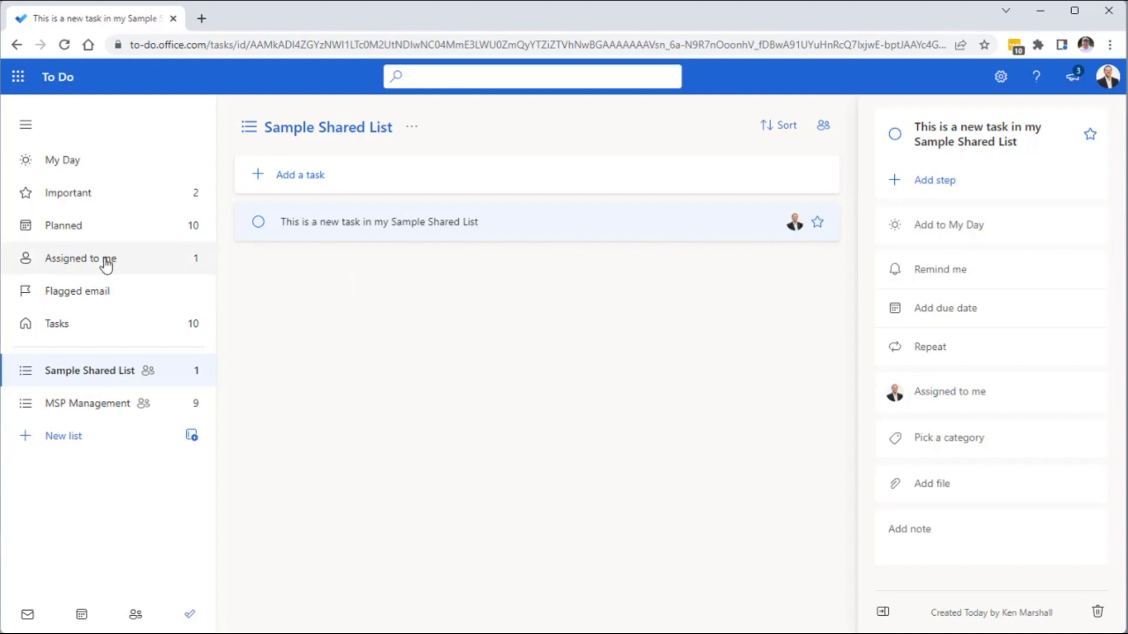
pyautogui.click(77, 265)
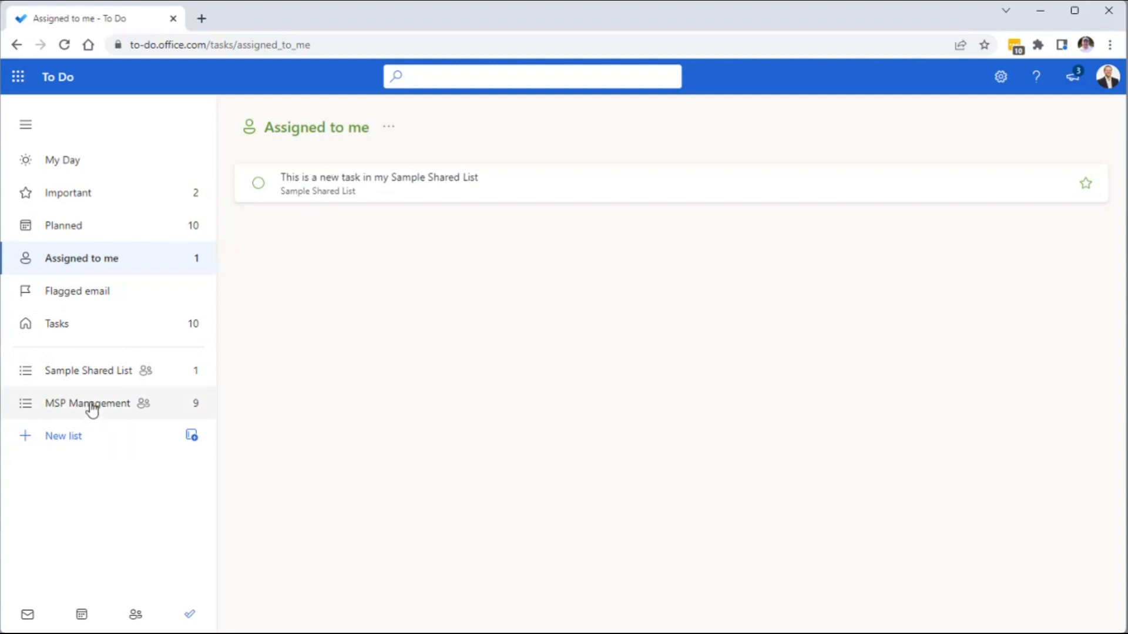
# Add the task "This is a new Task" to the MSP Management list.
pyautogui.click(92, 409)
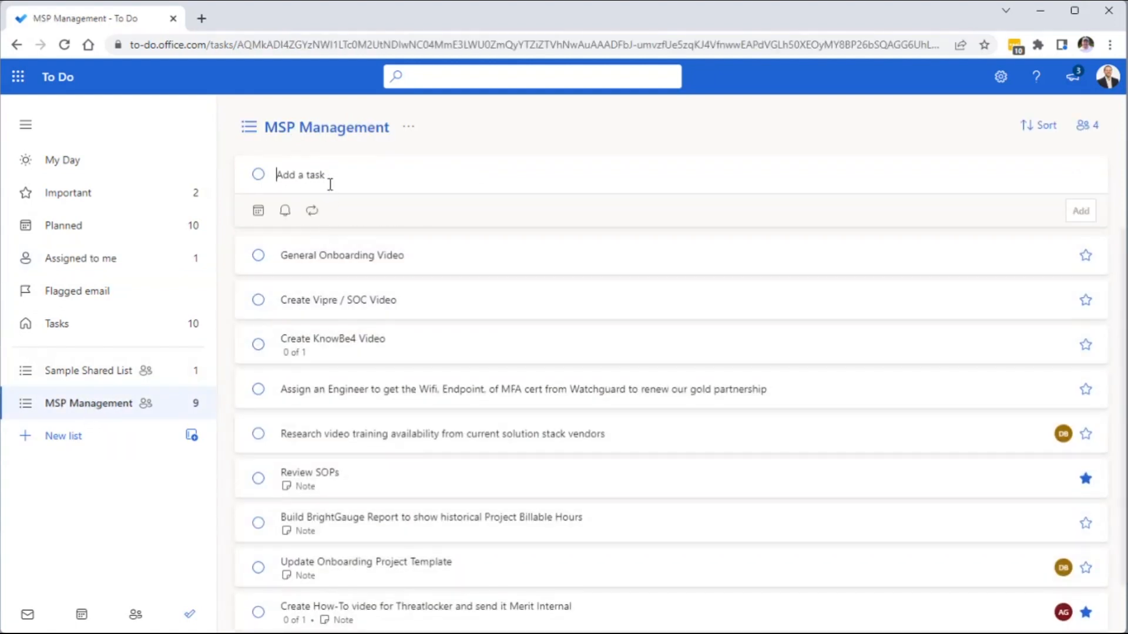
pyautogui.write('This is a new Task')
pyautogui.press('Return')
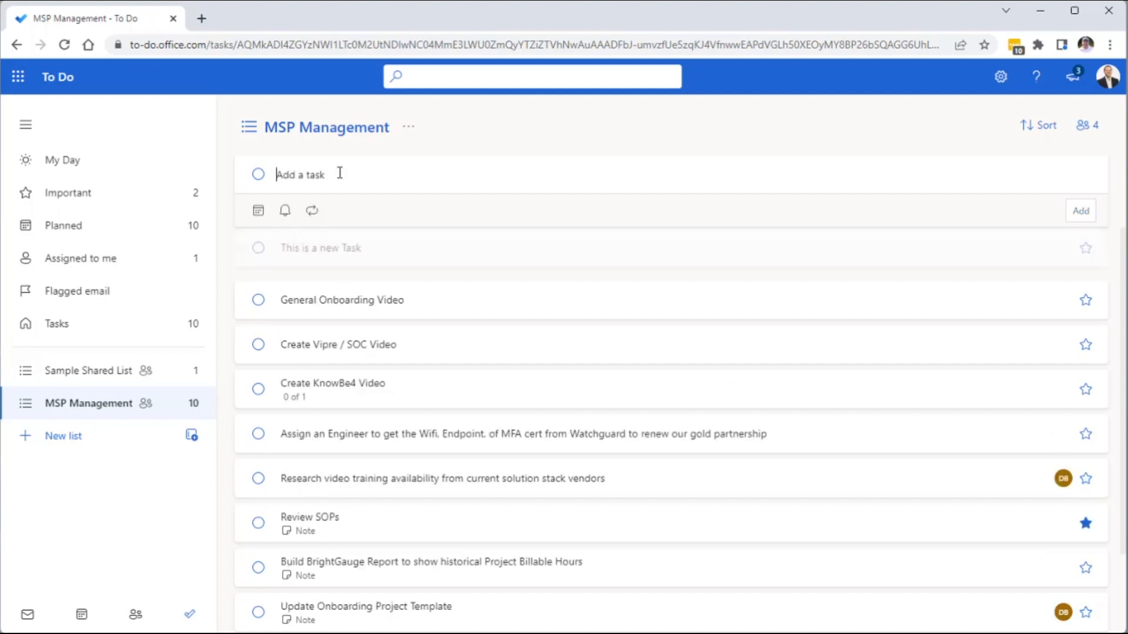
# View the members who can be assigned "This is a new Task" without choosing one, and mark the task as completed.
pyautogui.click(964, 257)
pyautogui.click(948, 375)
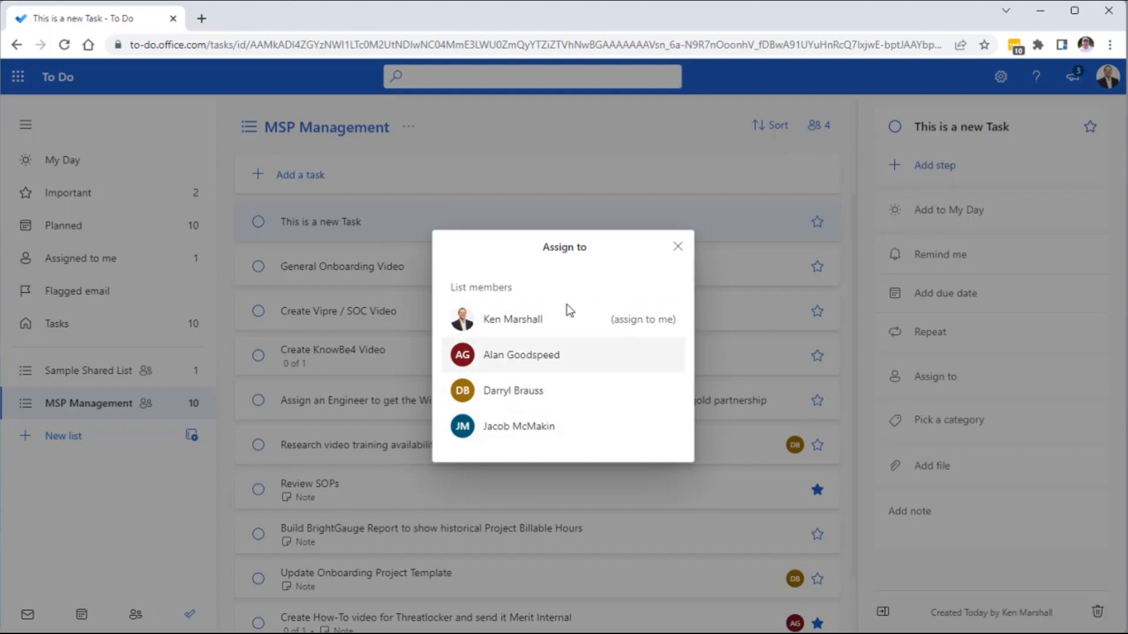
pyautogui.click(678, 248)
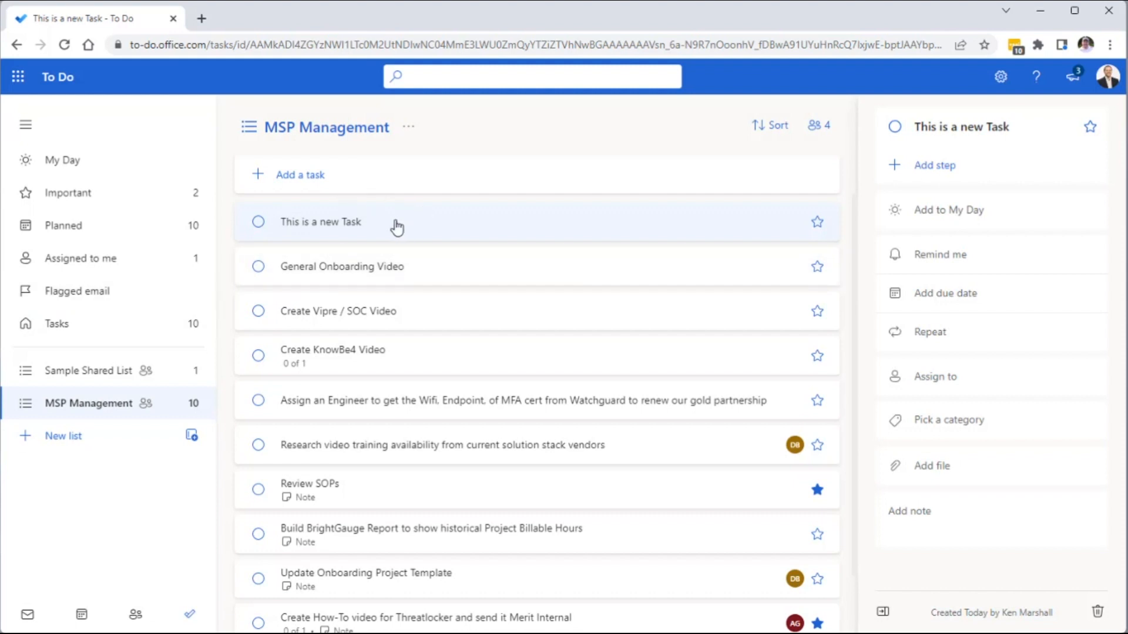
pyautogui.click(258, 222)
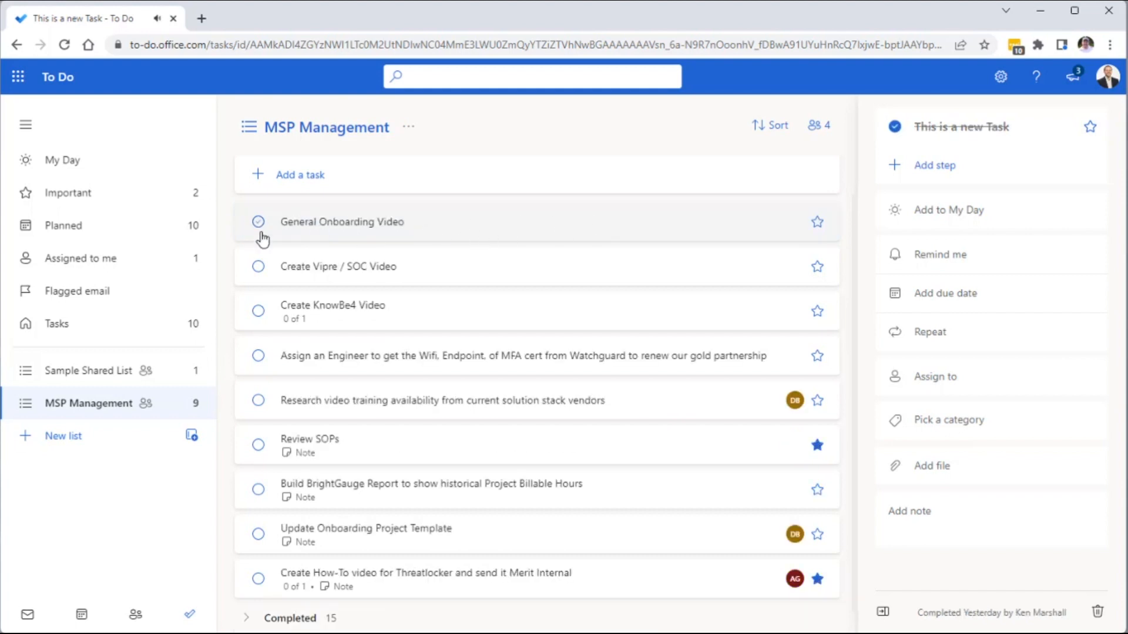
# Mark the Sample Shared List task in Assigned to me as important.
pyautogui.click(82, 258)
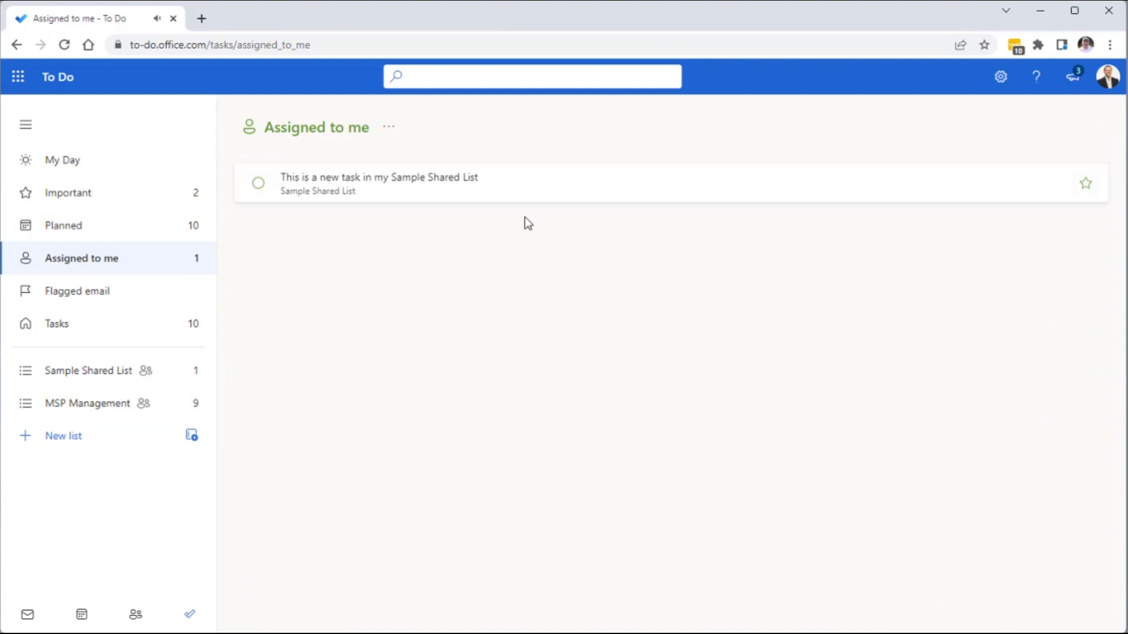
pyautogui.rightClick(411, 185)
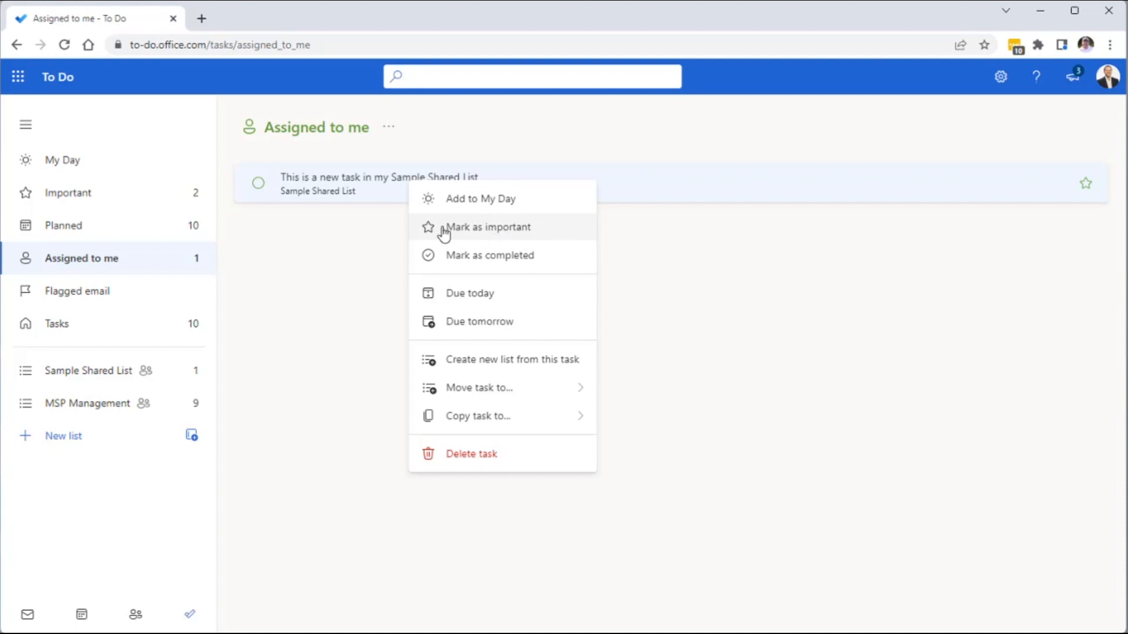
pyautogui.click(494, 237)
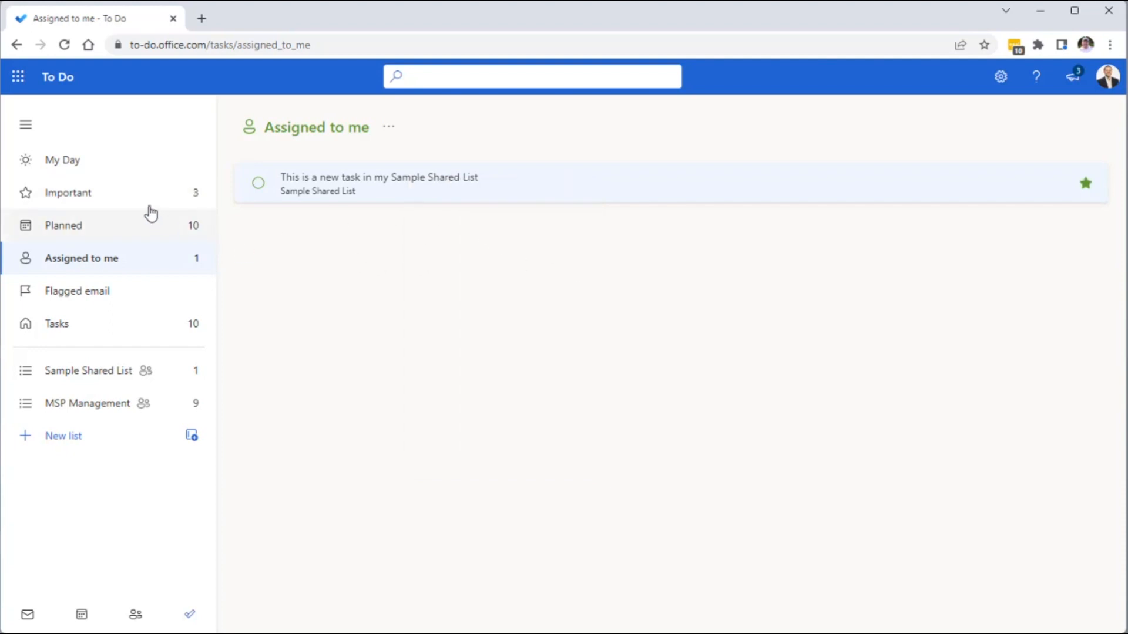
# Add the Sample Shared List task and "Review SOPs" from the Important list to My Day.
pyautogui.click(93, 203)
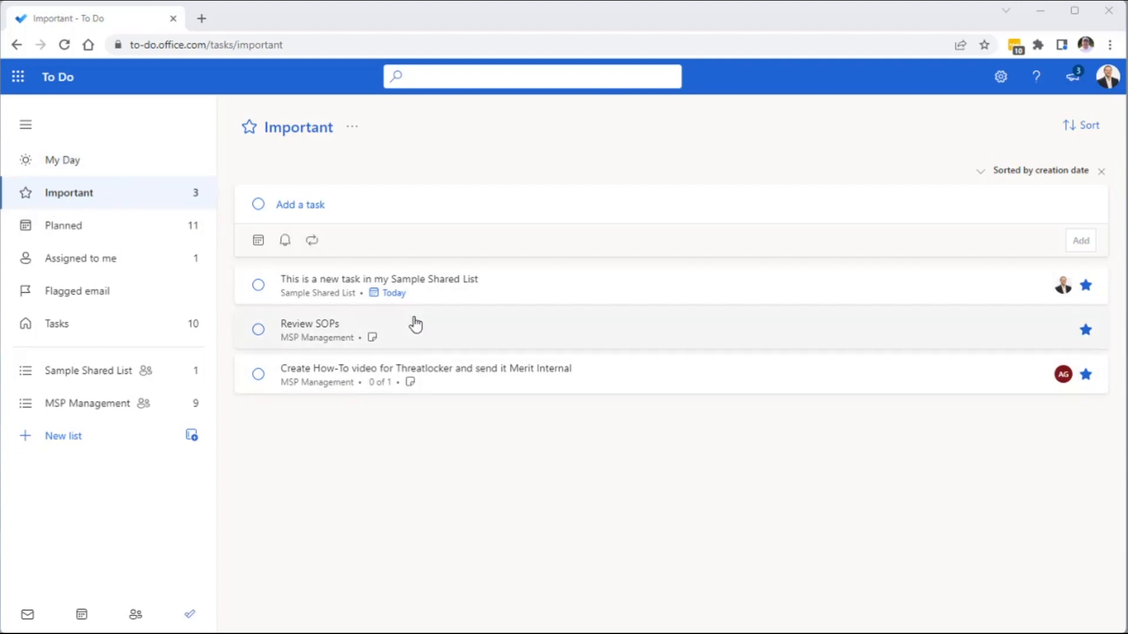
pyautogui.moveTo(469, 290); pyautogui.dragTo(77, 158)
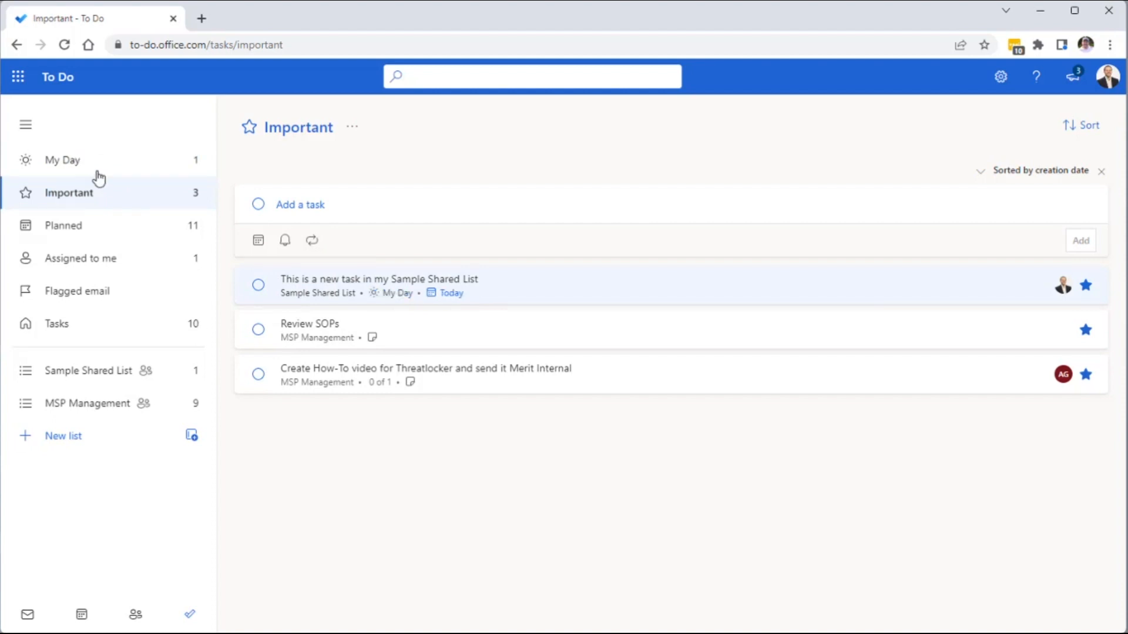
pyautogui.moveTo(461, 334); pyautogui.dragTo(78, 175)
# Complete "This is a new task in my Sample Shared List" in My Day and check the completed tasks there.
pyautogui.click(72, 171)
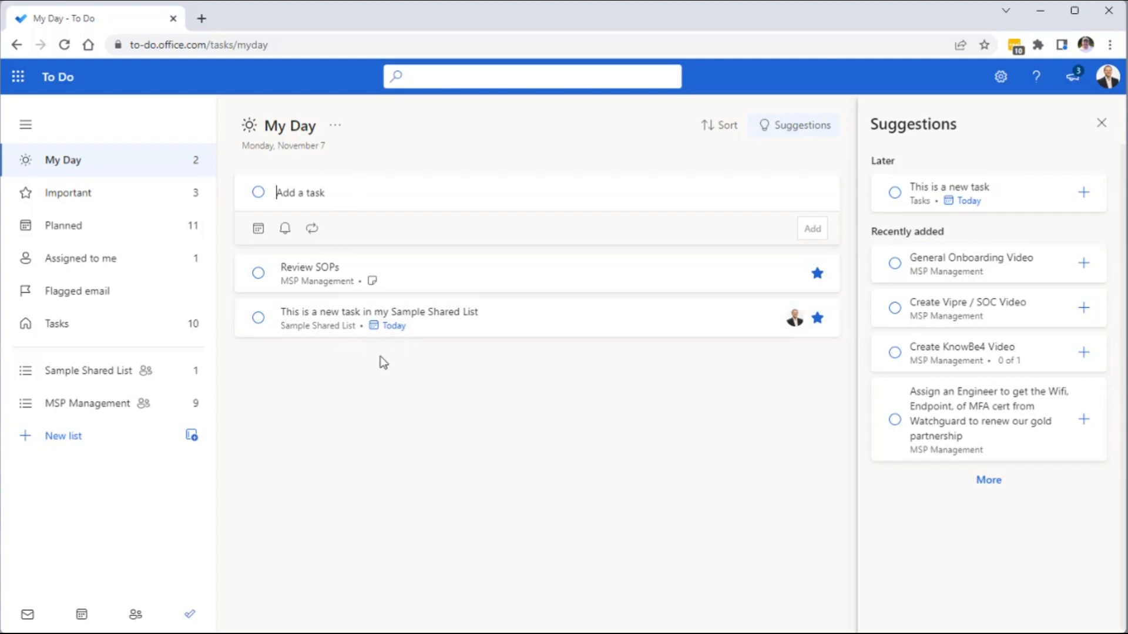
pyautogui.click(258, 319)
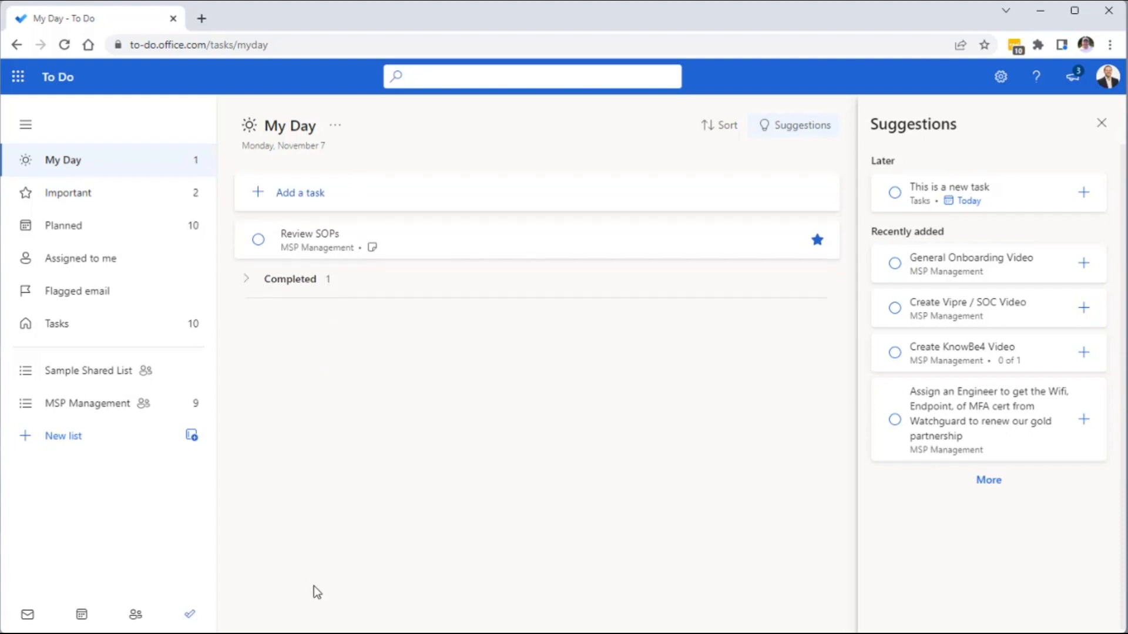
pyautogui.click(247, 280)
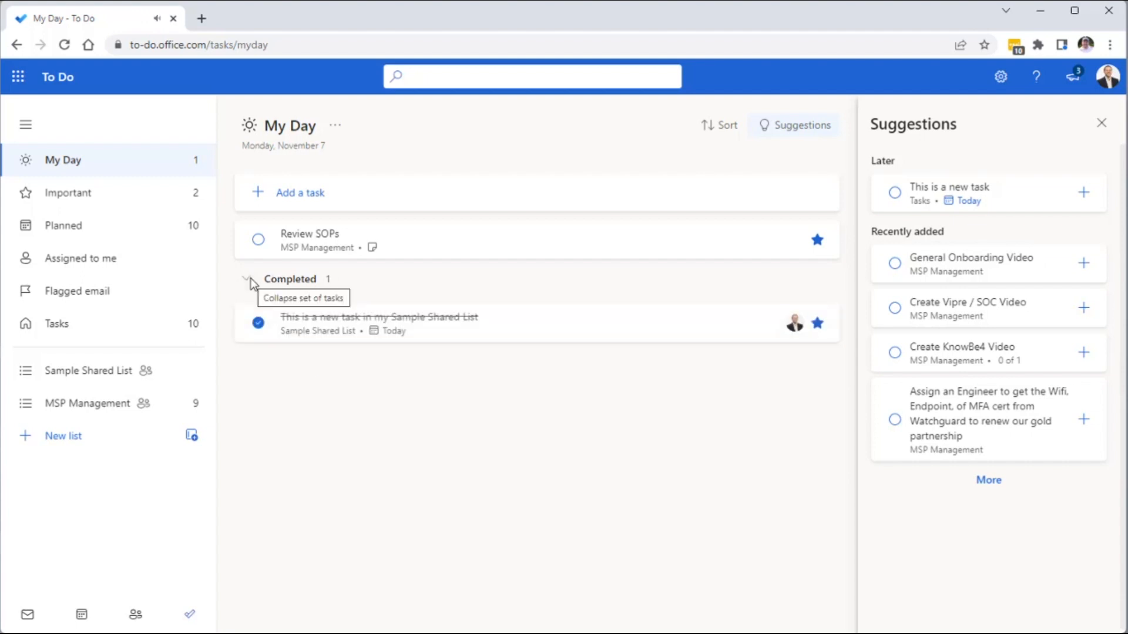
pyautogui.click(249, 281)
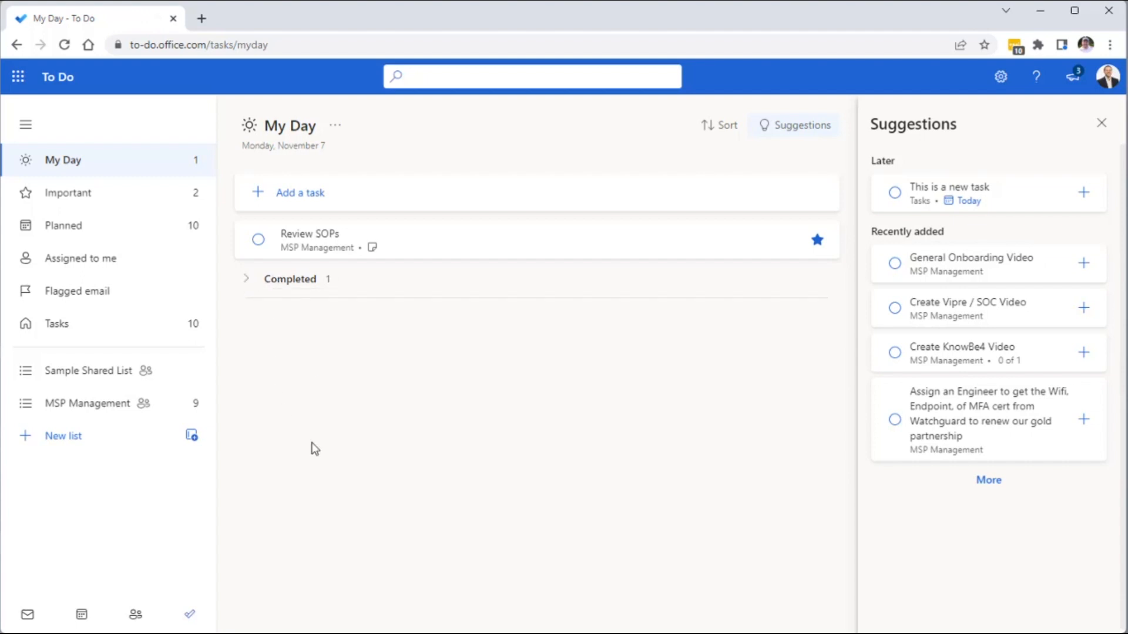